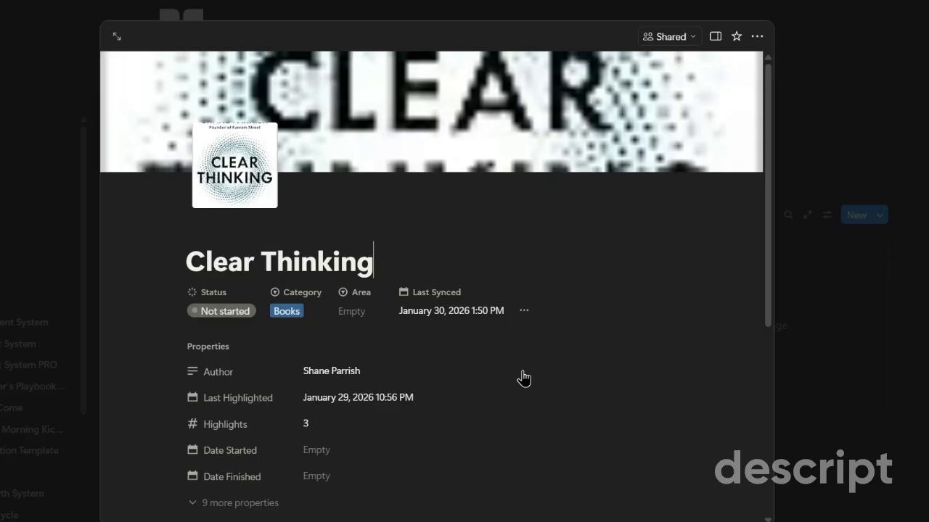
Step: Open the picker for linking an existing knowledge hub to the Clear Thinking page
scroll(644, 406, "down", 2)
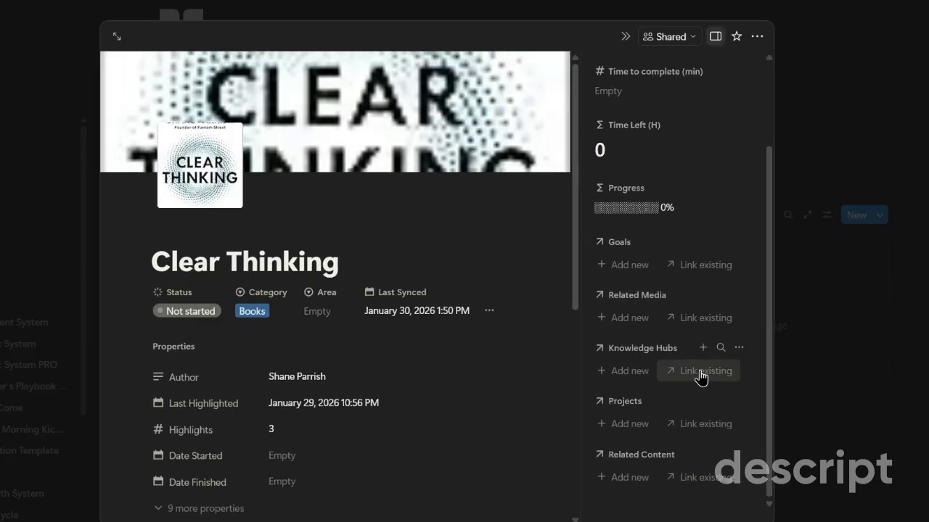
left_click(700, 371)
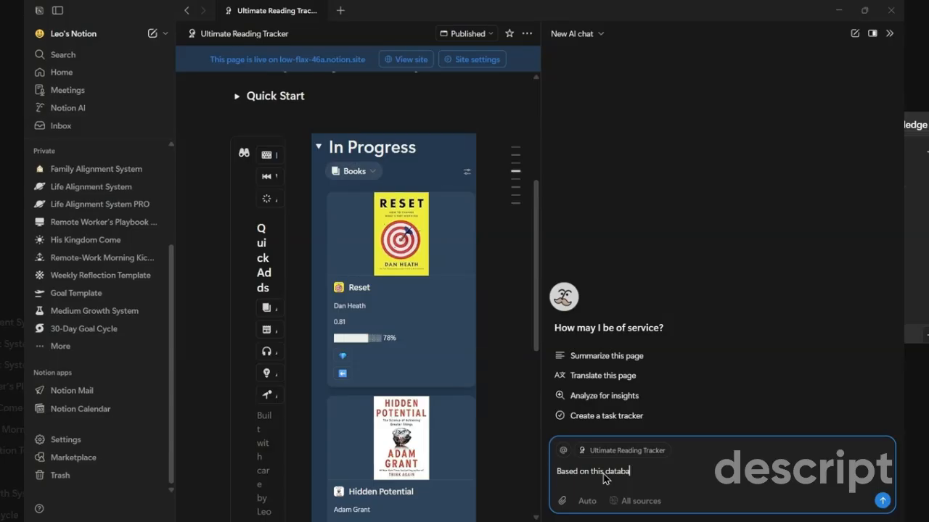
Step: Ask the AI chat "Based on this database What are the 3 most common themes across everything I've read in the last 6 months?"
type("se What are the 3 most common themes across everything I've read in the last 6 months?")
key("Return")
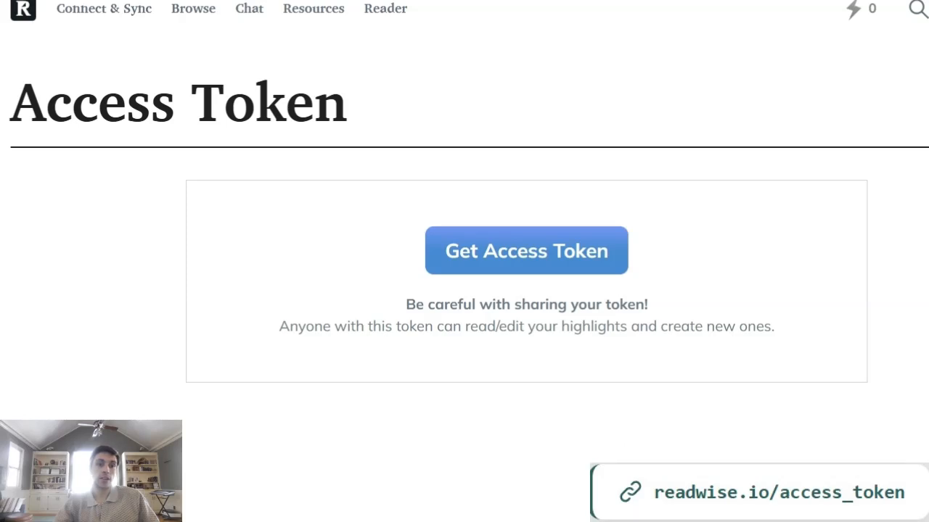
Step: Generate the Readwise access token and paste it after READWISE_TOKEN in the text notes
left_click(544, 273)
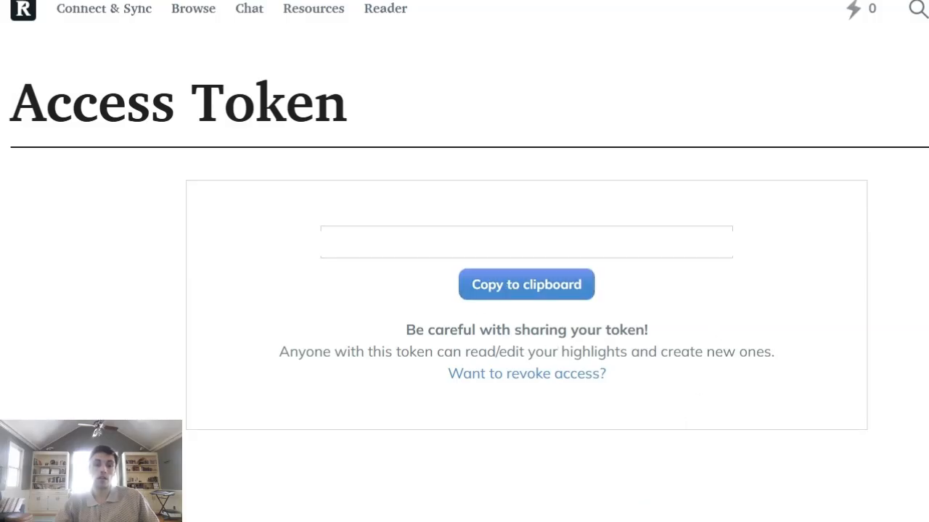
key("alt+Tab")
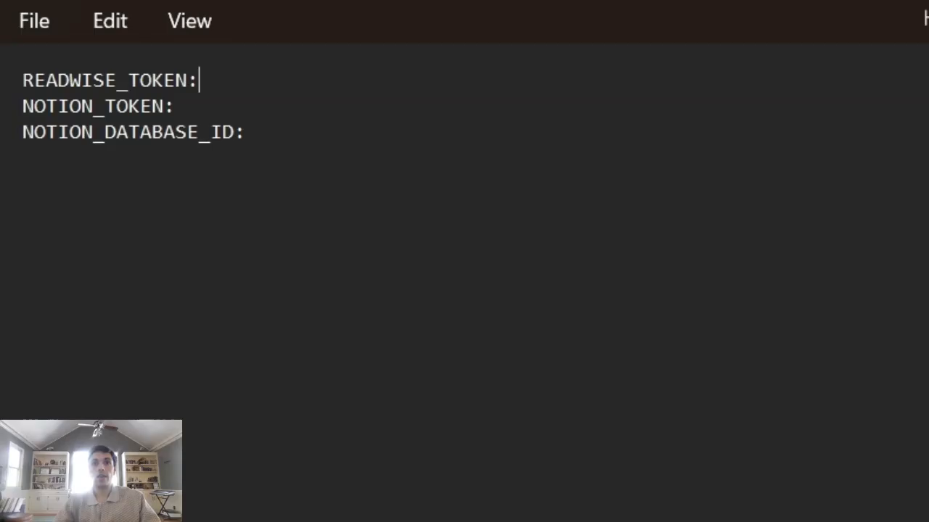
key("ctrl+v")
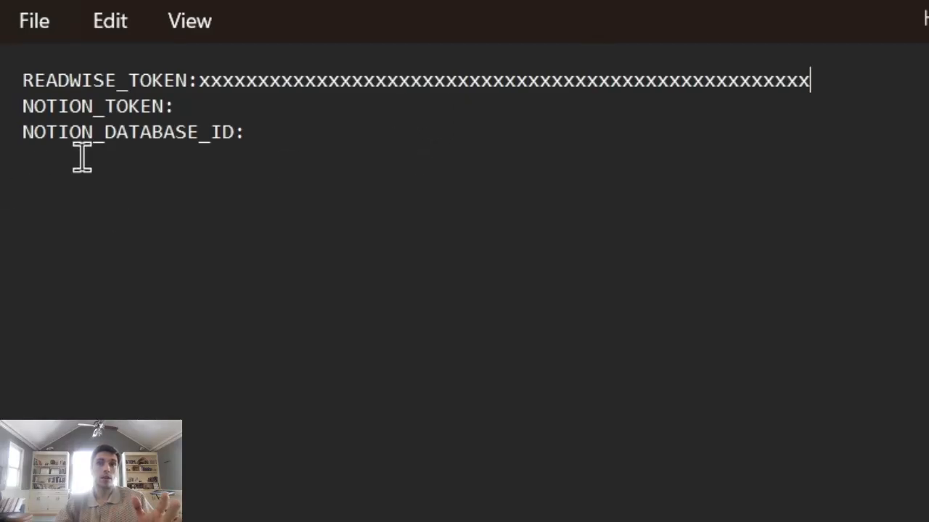
Step: Switch to Notion's integrations page and create an internal integration named "Readwise Sync" for the personal workspace
left_click(464, 521)
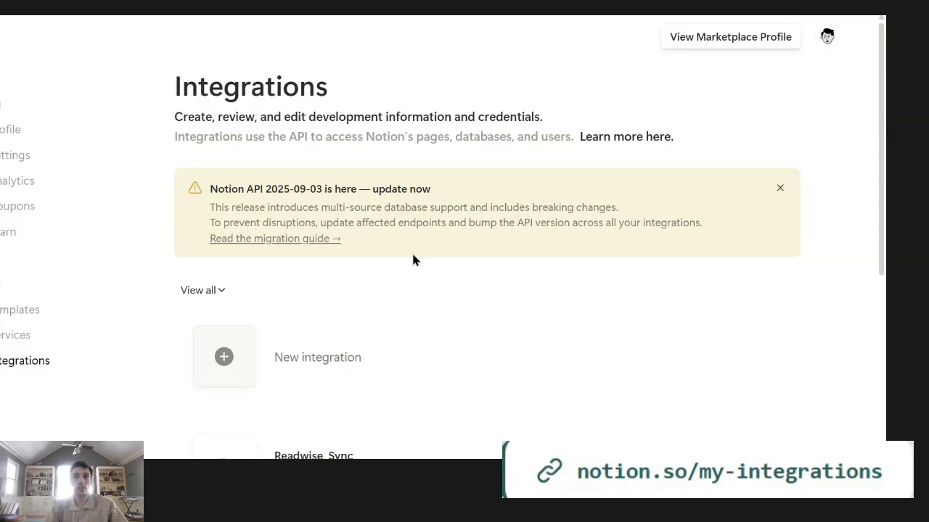
left_click(307, 356)
left_click(252, 131)
type("Re")
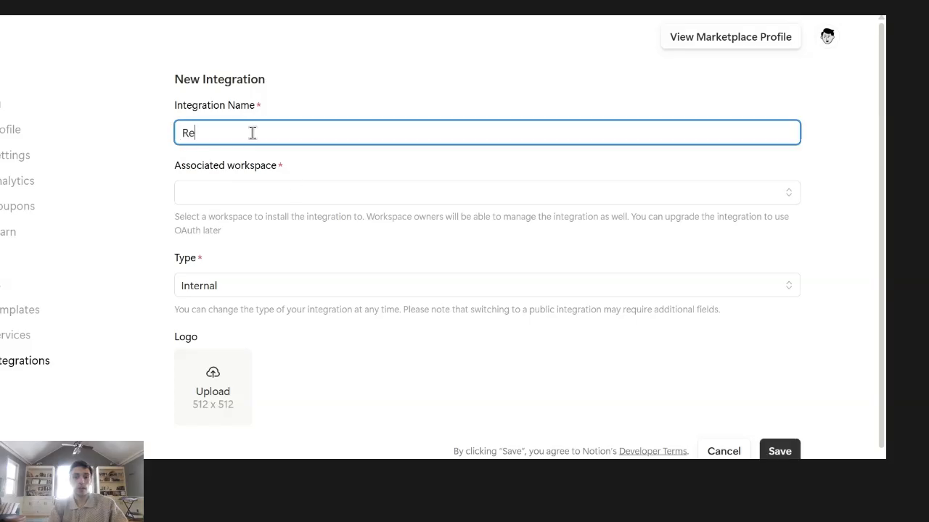
type("adwise Sync")
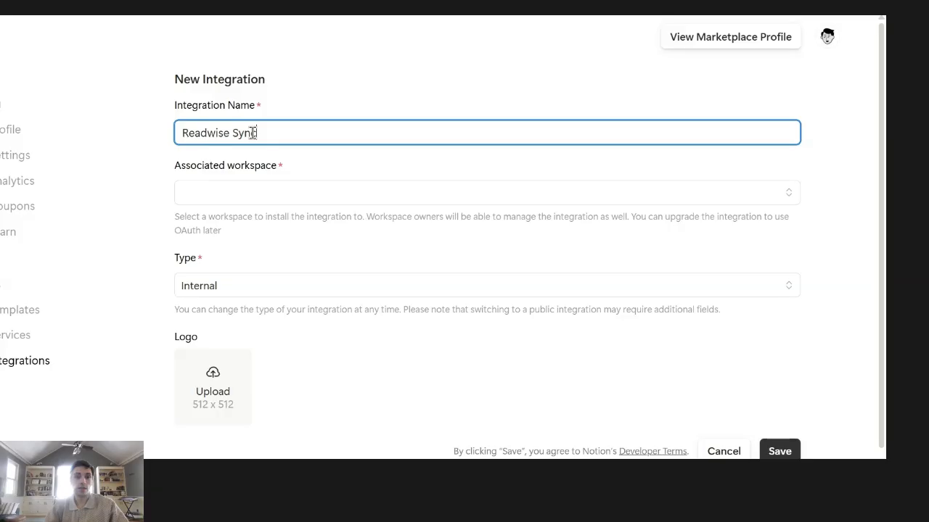
left_click(276, 195)
left_click(244, 225)
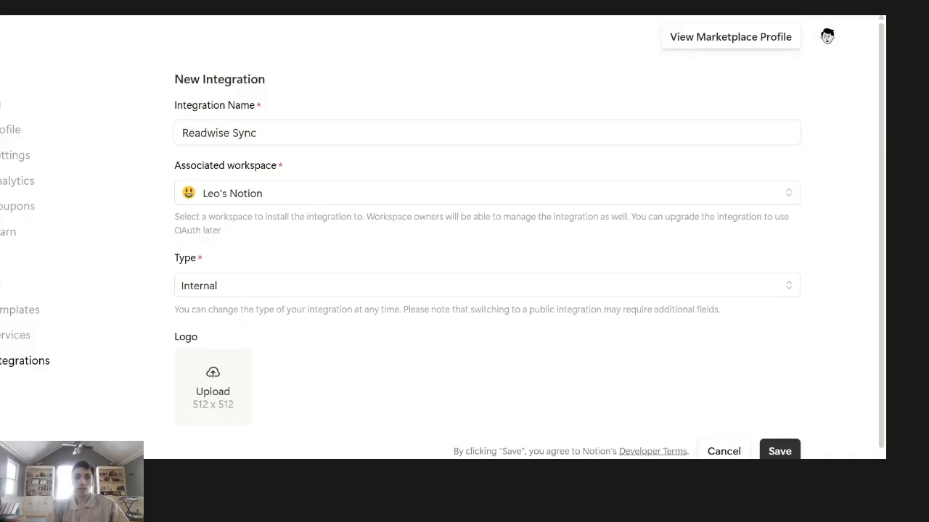
left_click(777, 451)
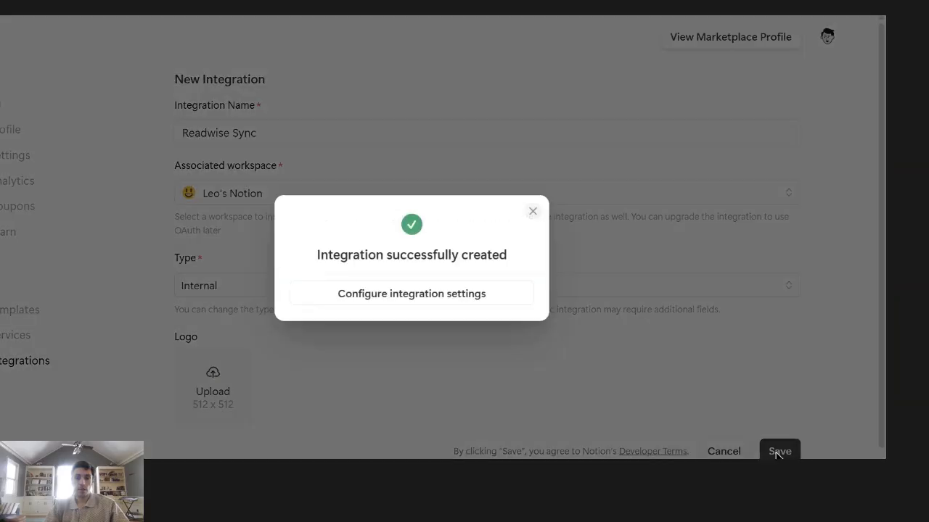
Step: Copy the internal integration secret from the Readwise Sync settings and enter it after NOTION_TOKEN in the text notes
left_click(444, 296)
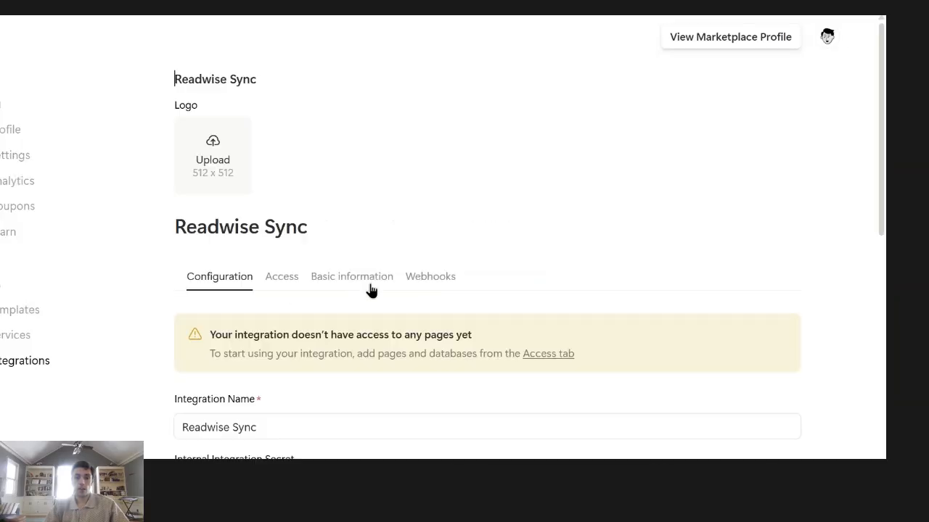
scroll(452, 326, "down", 3)
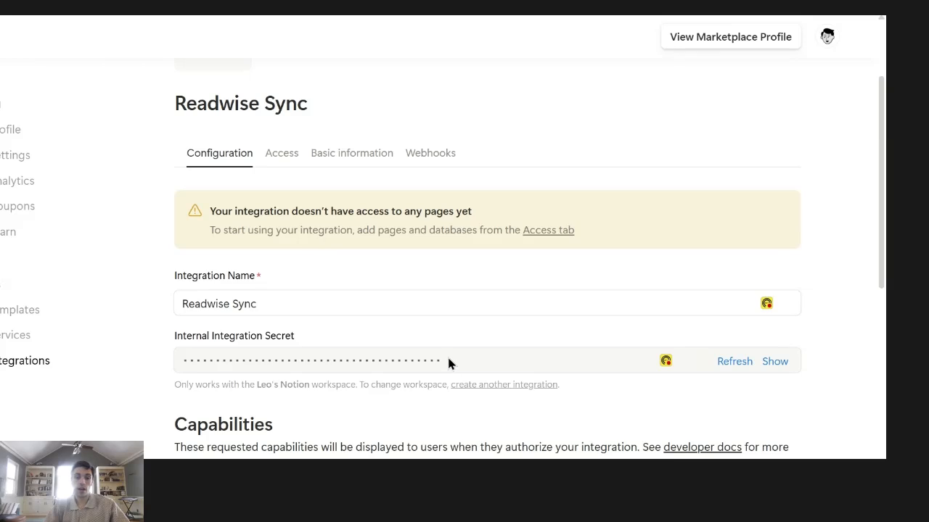
left_click_drag(438, 362, 180, 354)
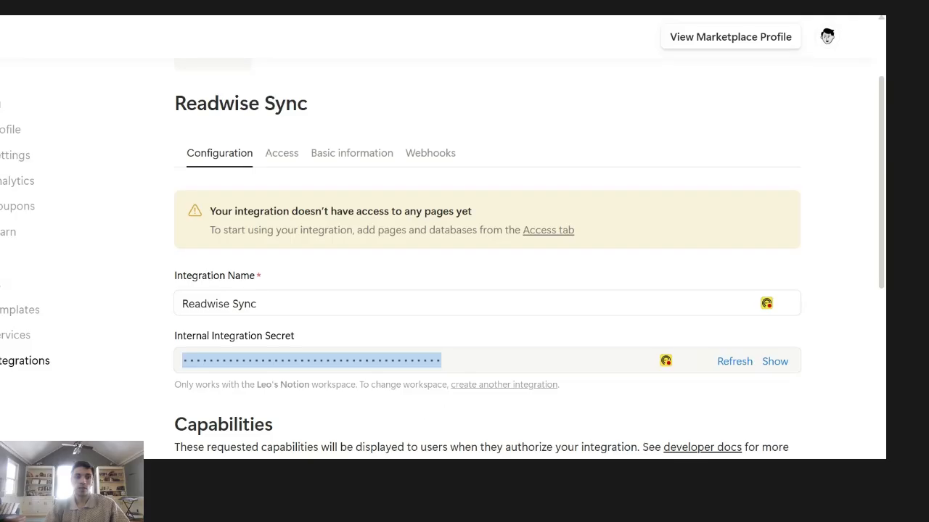
mouse_move(589, 509)
left_click(589, 428)
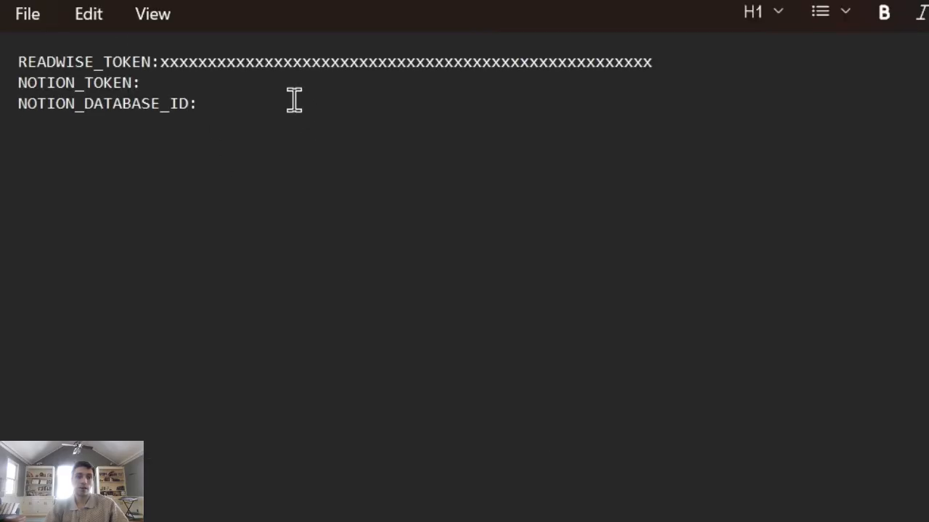
left_click(284, 82)
type("xxxxxxxxxxxxxxxxxxxxxxxxxxxxxxxxxxxxxxxxxxxxxxxxxxxx")
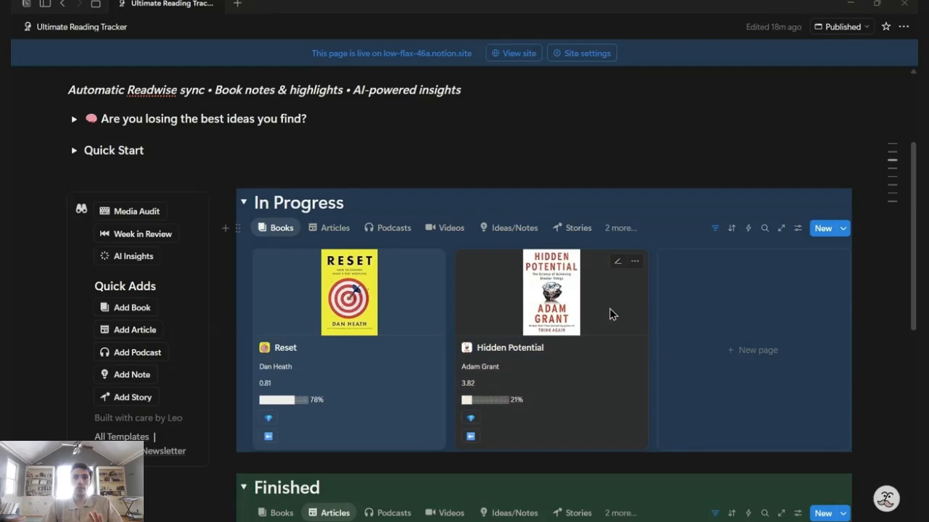
Step: Connect the Ultimate Reading Tracker page to the Readwise Sync integration
left_click(903, 27)
scroll(827, 355, "down", 2)
mouse_move(812, 411)
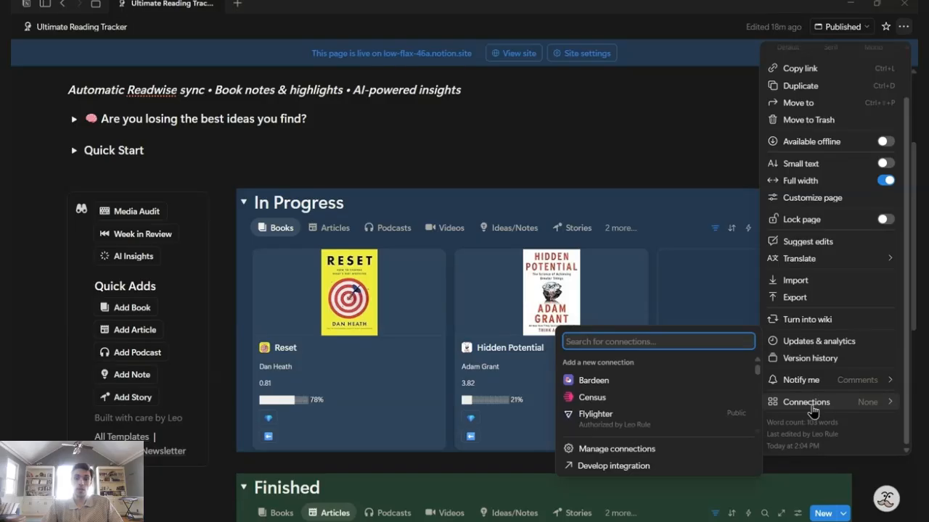
type("Read")
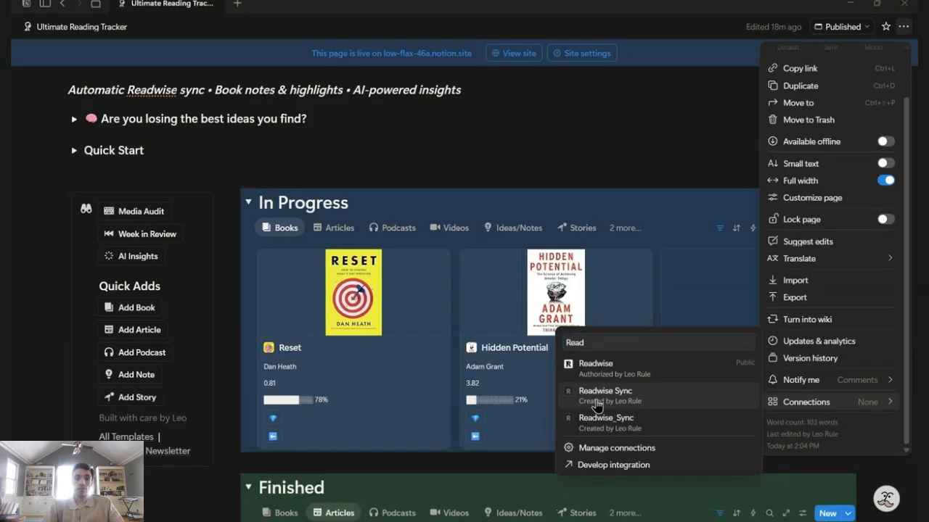
left_click(596, 405)
left_click(484, 359)
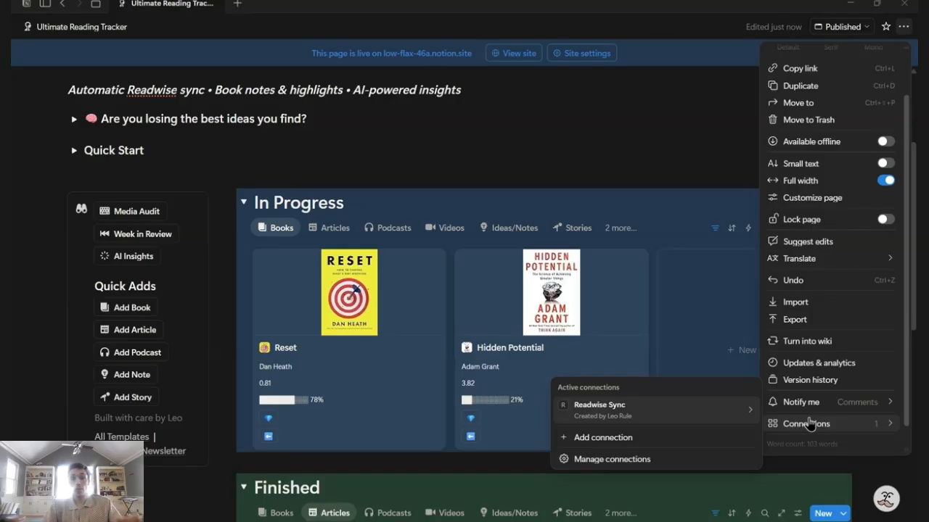
left_click(621, 150)
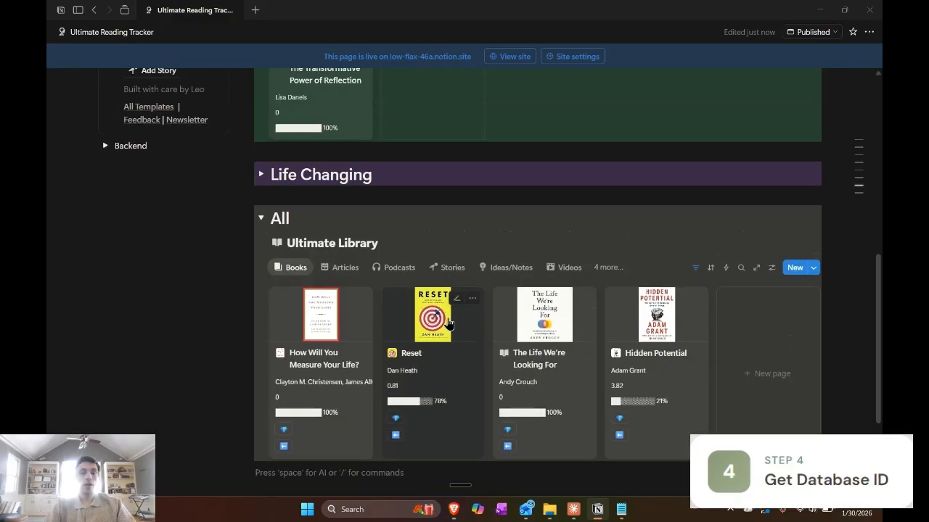
Step: Open the Ultimate Library database as its own page and copy its published link
scroll(450, 323, "up", 1)
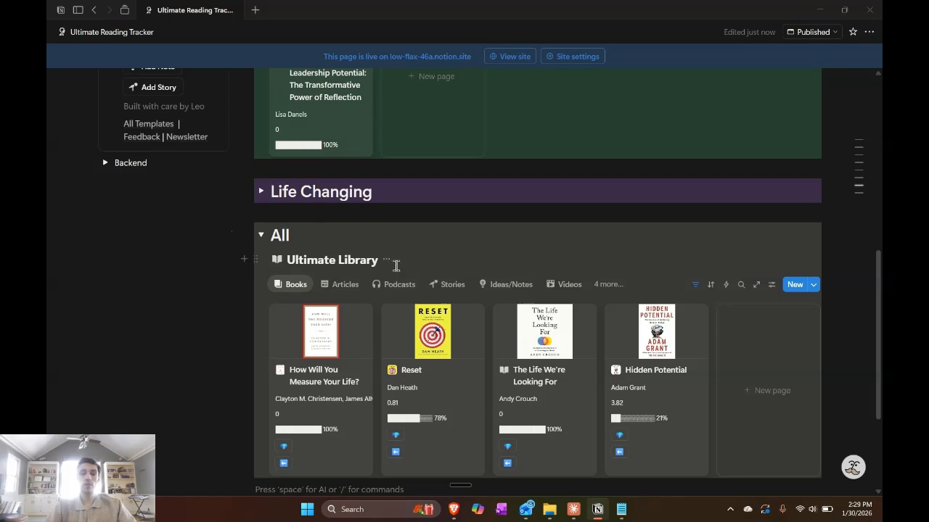
left_click(386, 259)
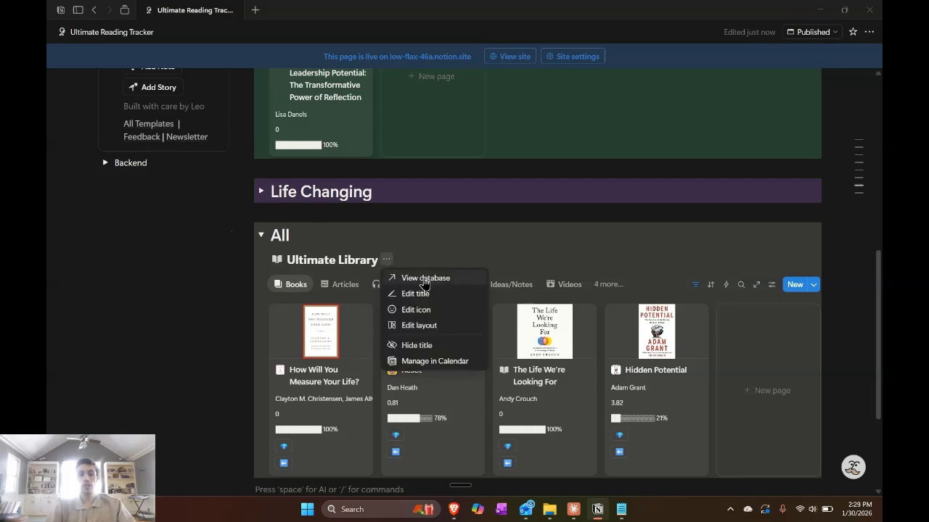
left_click(421, 276)
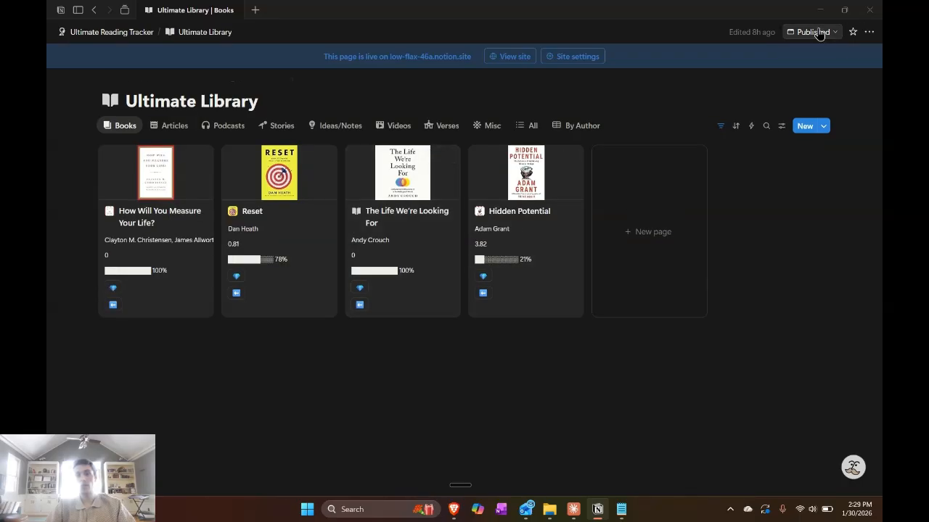
left_click(820, 32)
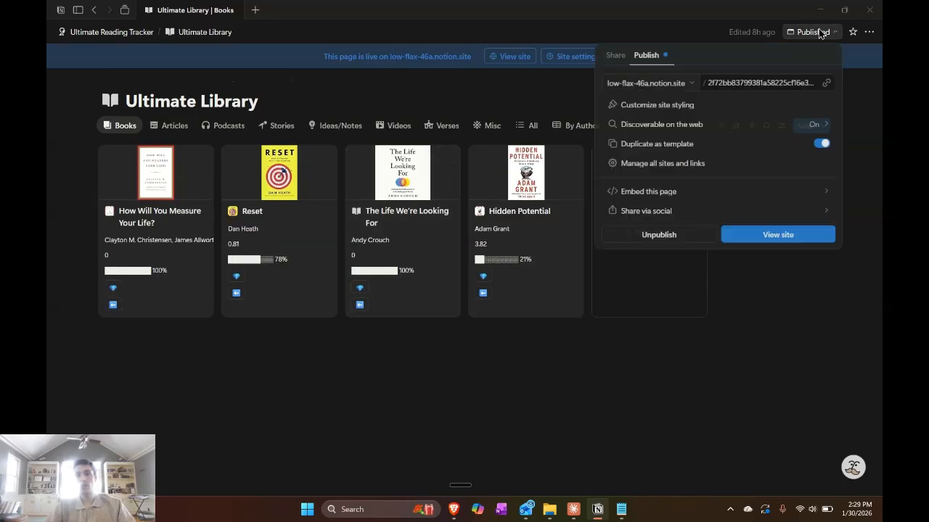
left_click(827, 86)
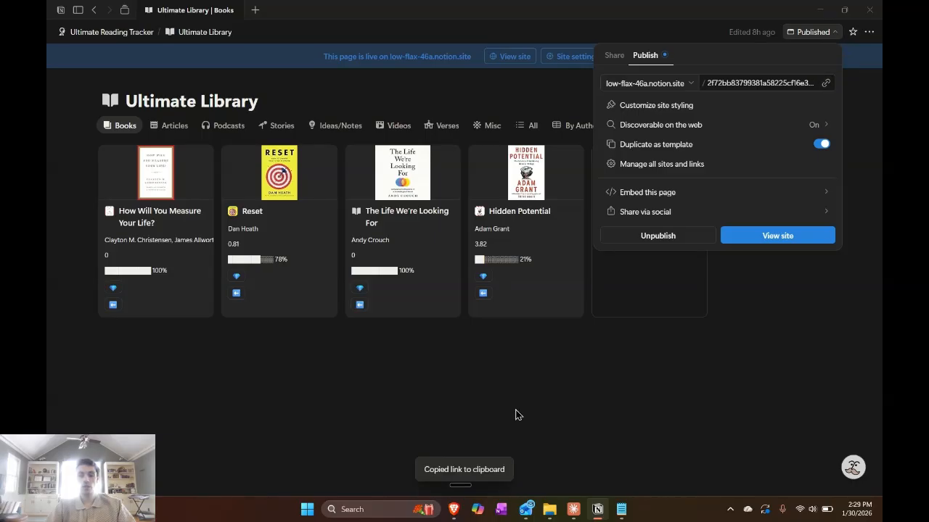
Step: Paste the link in a new browser tab's address, copy the database ID before "?v=", and paste it into the text notes
mouse_move(452, 511)
left_click(385, 468)
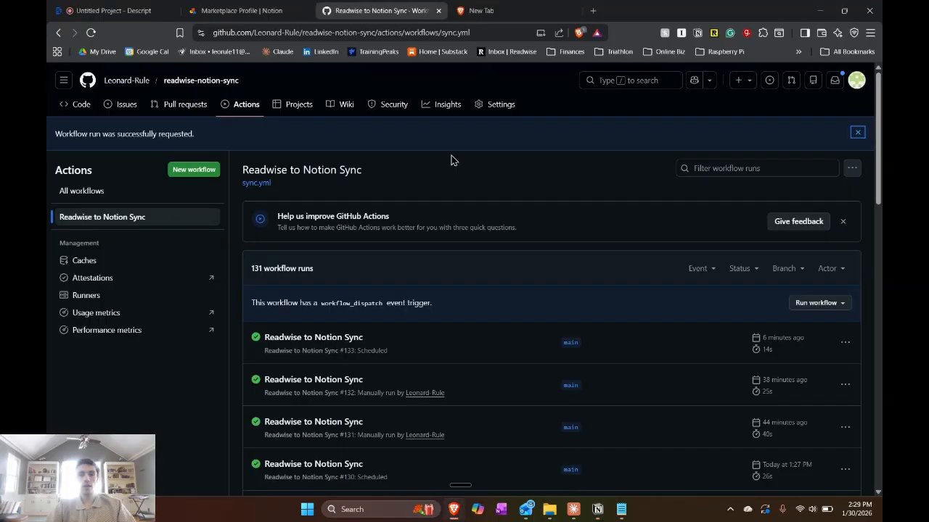
key("ctrl+t")
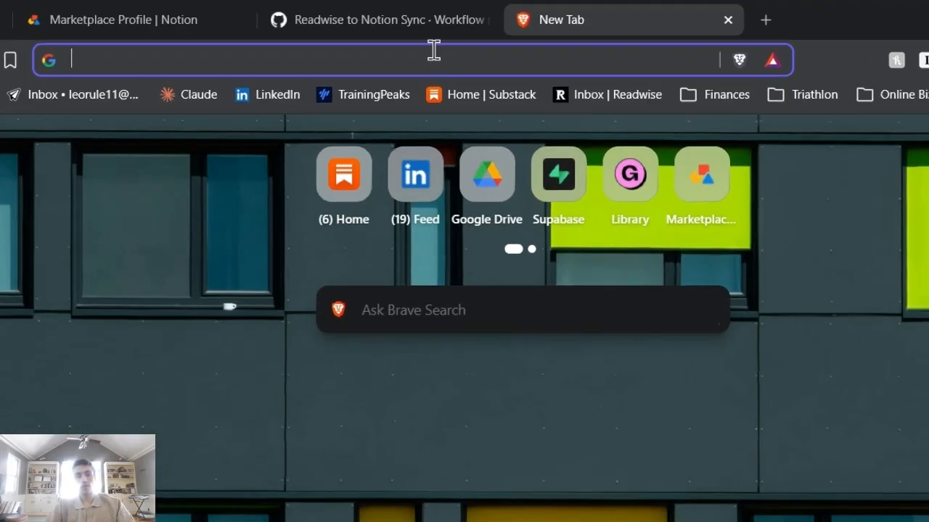
key("ctrl+v")
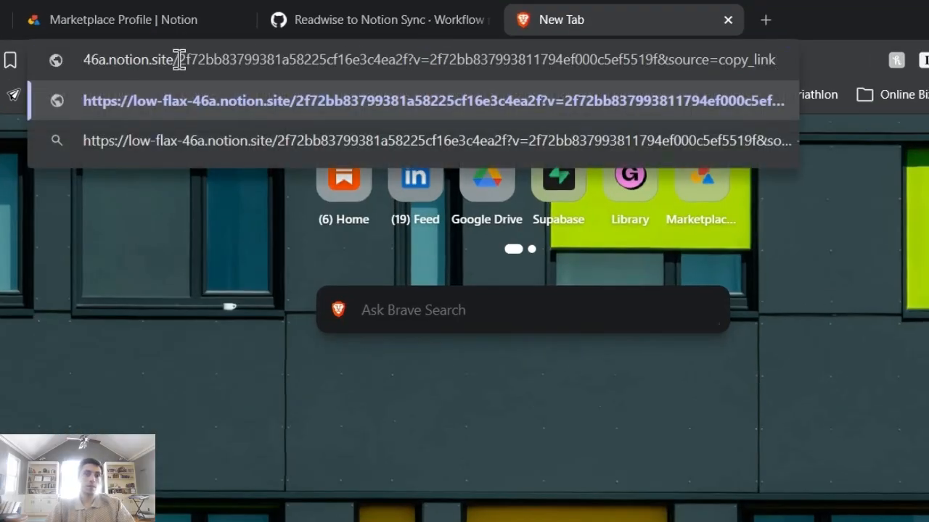
left_click_drag(180, 59, 410, 64)
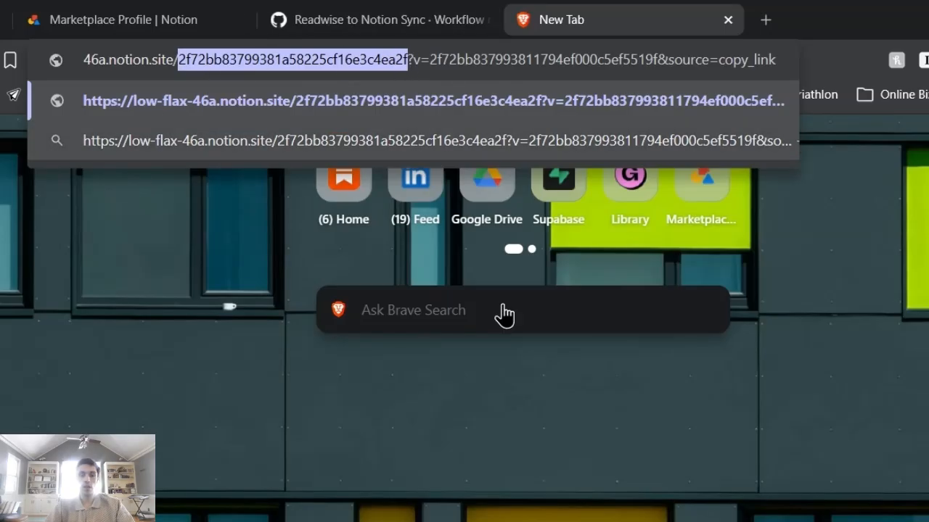
key("alt+Tab")
key("ctrl+v")
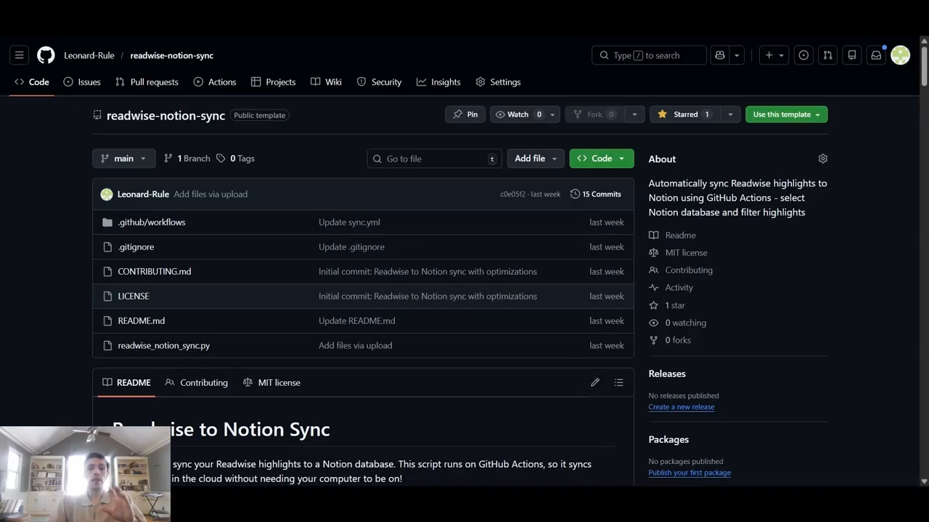
Step: Start a new GitHub repository from the readwise-notion-sync template and name it "Readwise To Notion"
left_click(810, 117)
left_click(800, 136)
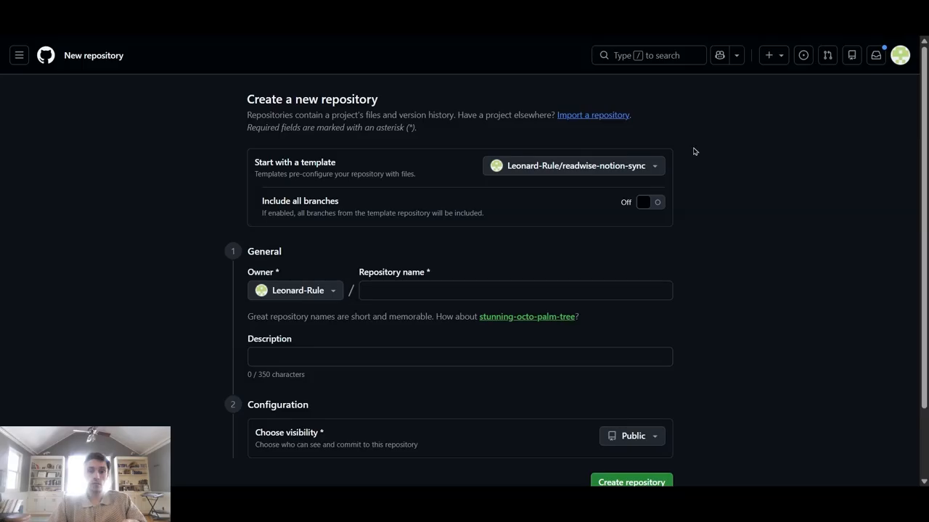
left_click(389, 293)
scroll(394, 251, "down", 1)
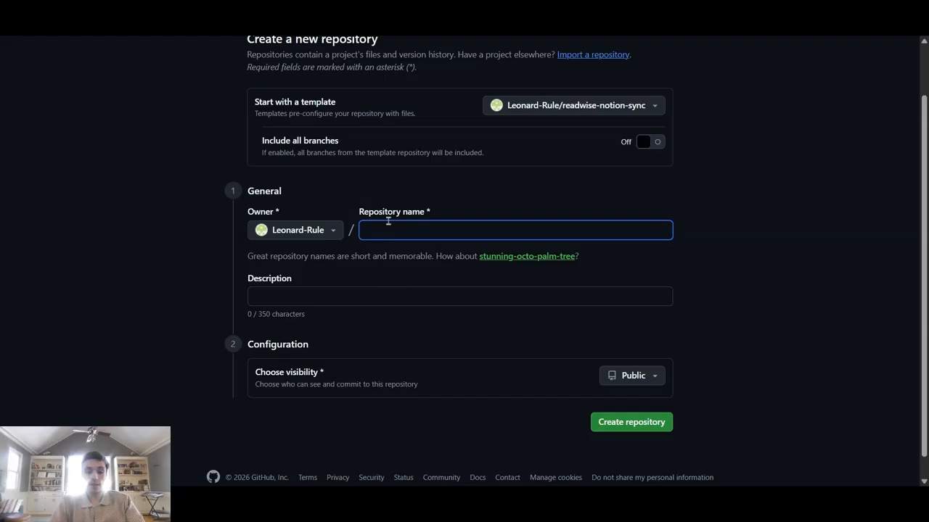
type("Readw")
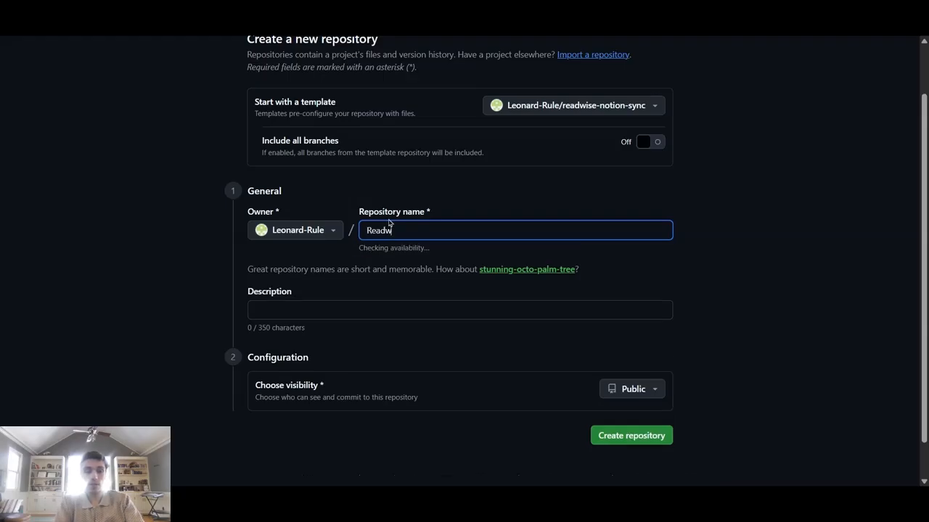
type("ise To Notion")
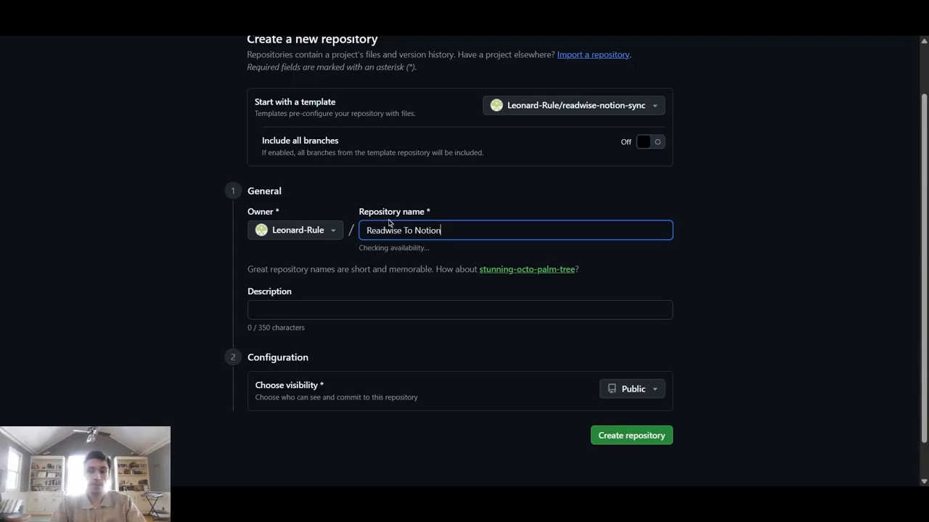
Step: Set the new repository's visibility to Private
left_click(632, 399)
scroll(650, 421, "down", 1)
left_click(653, 426)
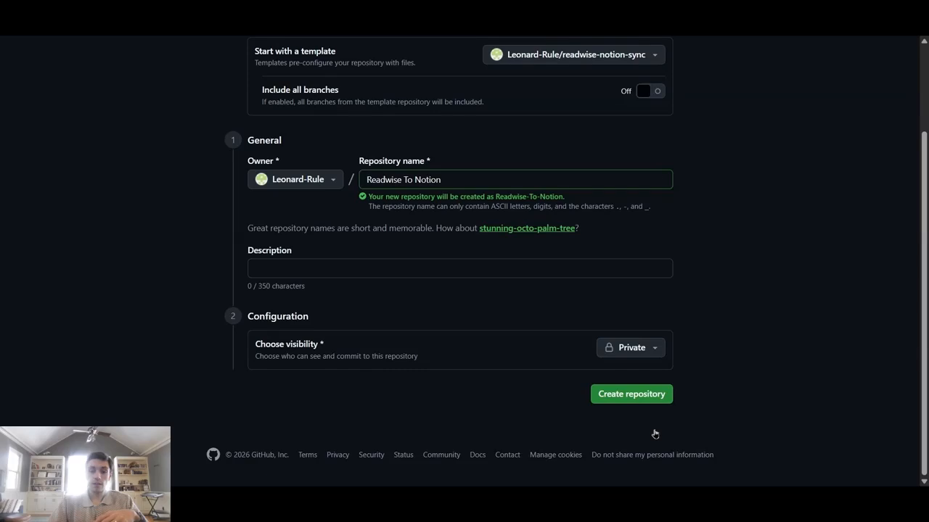
Step: Create the private Readwise-To-Notion repository and open its Actions secrets and variables settings
left_click(634, 395)
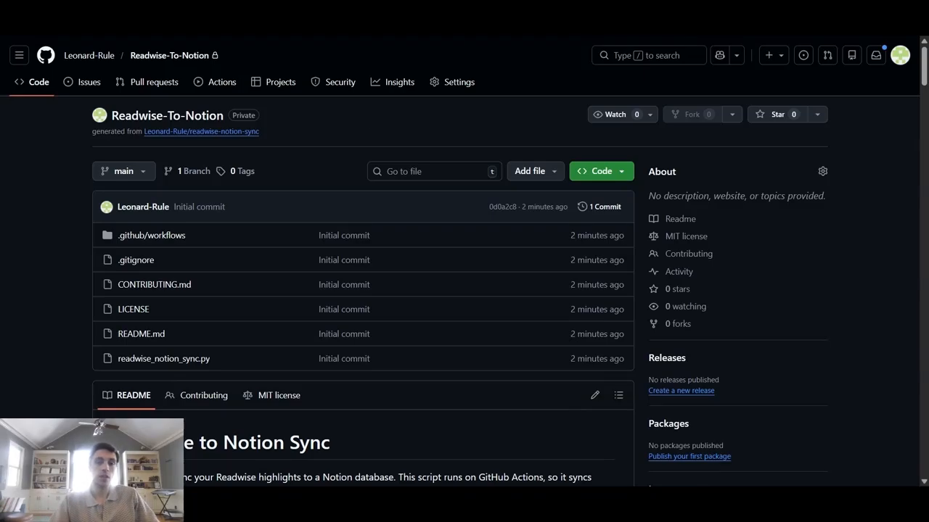
left_click(447, 85)
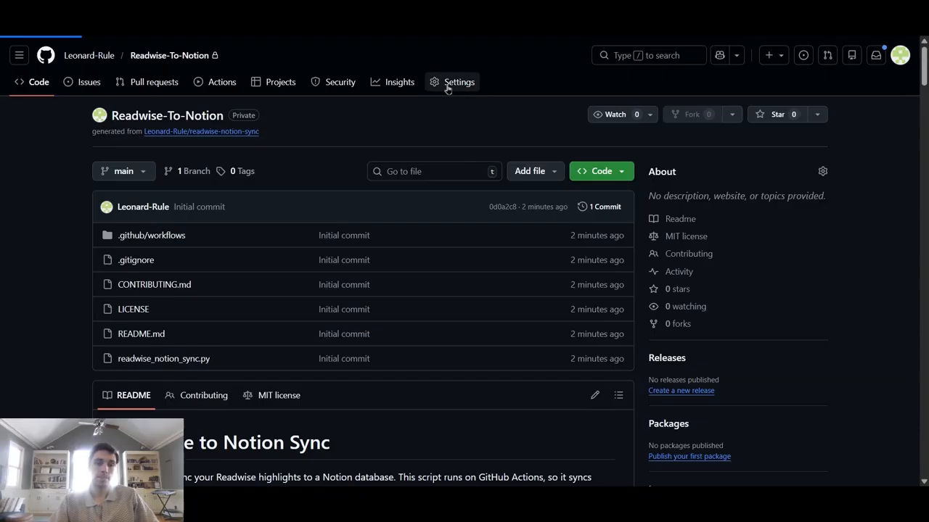
scroll(201, 311, "down", 2)
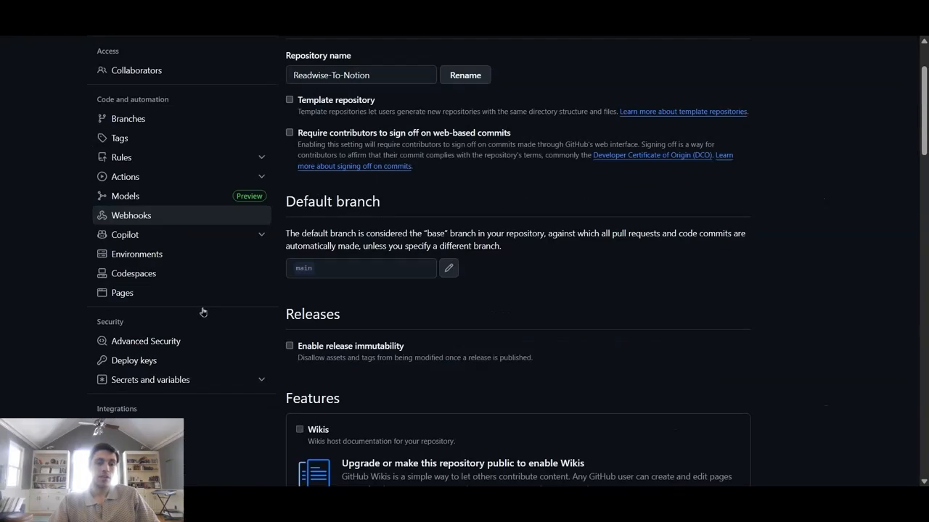
left_click(162, 359)
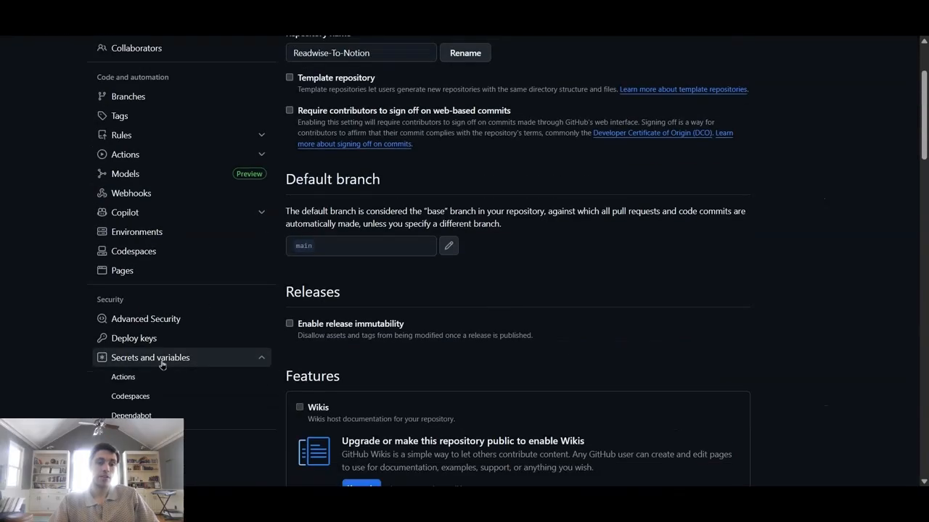
scroll(164, 359, "down", 2)
left_click(139, 265)
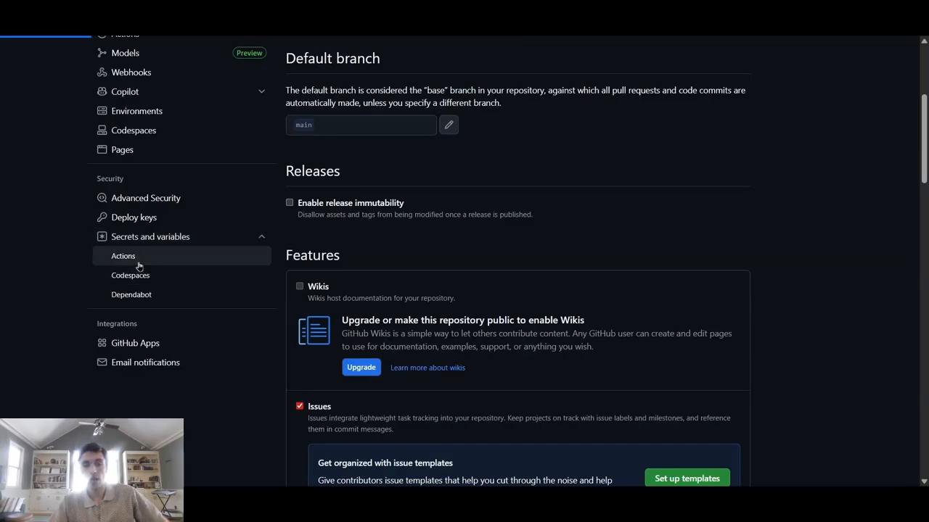
scroll(489, 359, "down", 1)
scroll(516, 335, "down", 2)
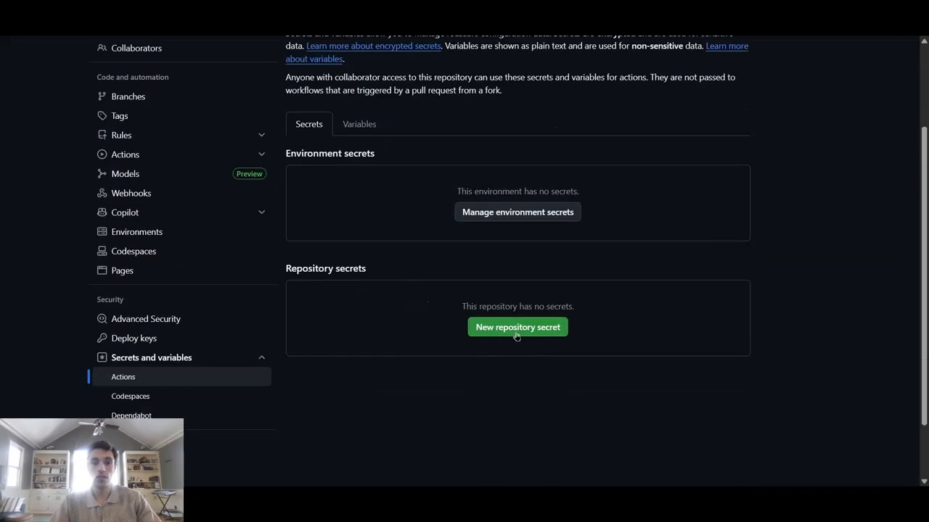
Step: Add a repository secret named READWISE_TOKEN with the Readwise access token pasted as its secret value
left_click(516, 327)
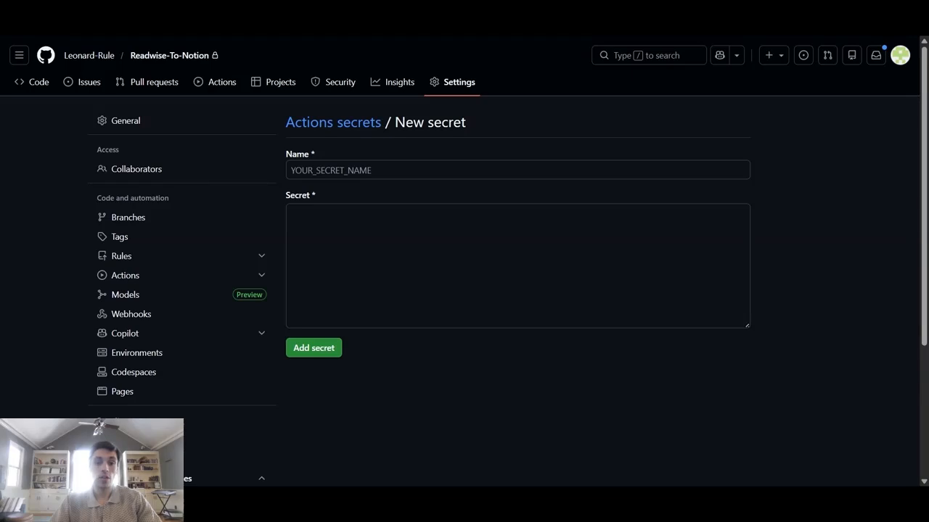
left_click(317, 168)
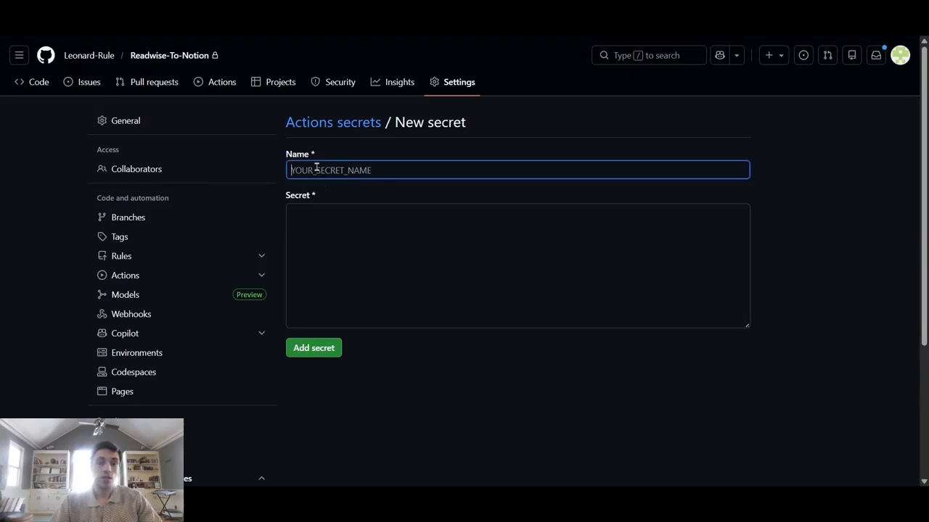
key("ctrl+v")
left_click(349, 256)
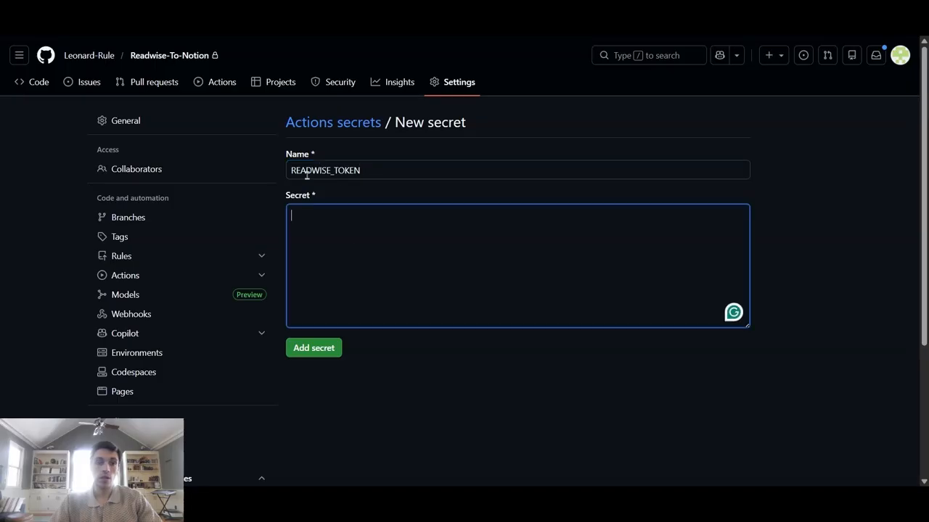
left_click(523, 499)
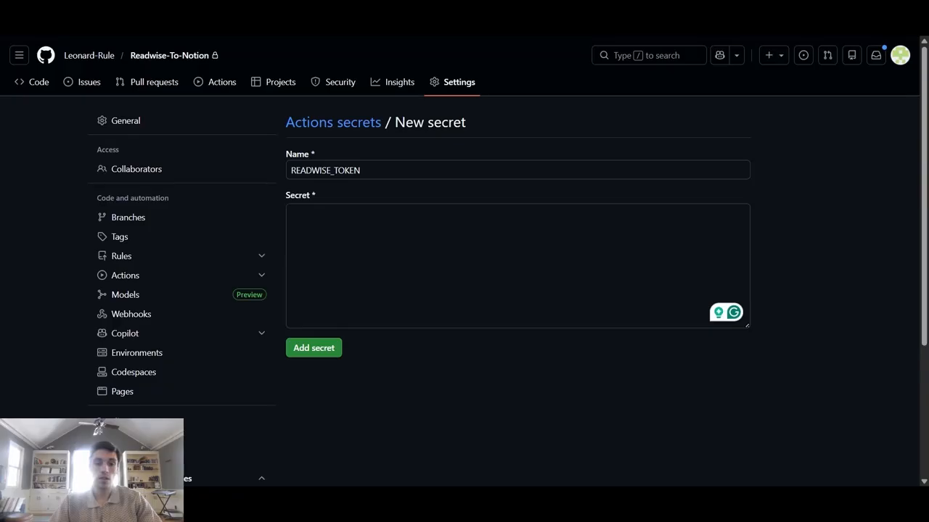
left_click(385, 292)
key("ctrl+v")
left_click(313, 348)
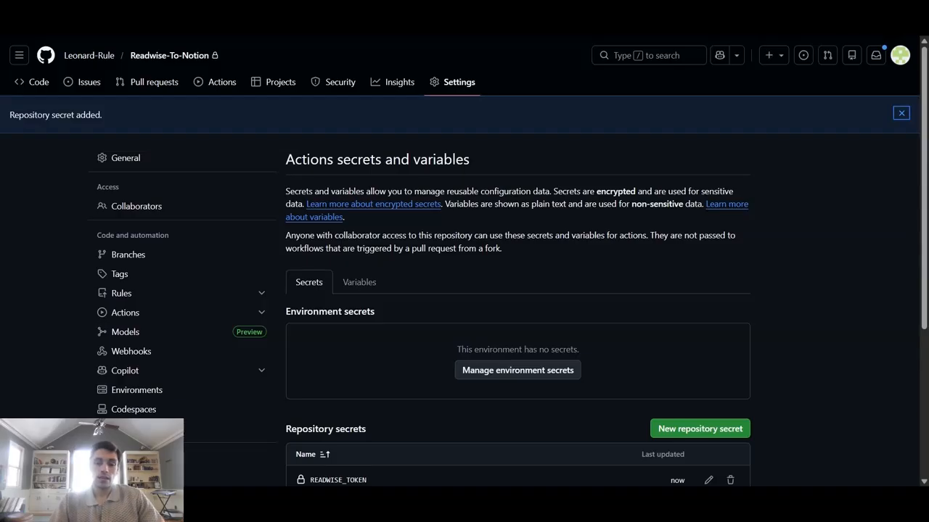
scroll(470, 331, "down", 1)
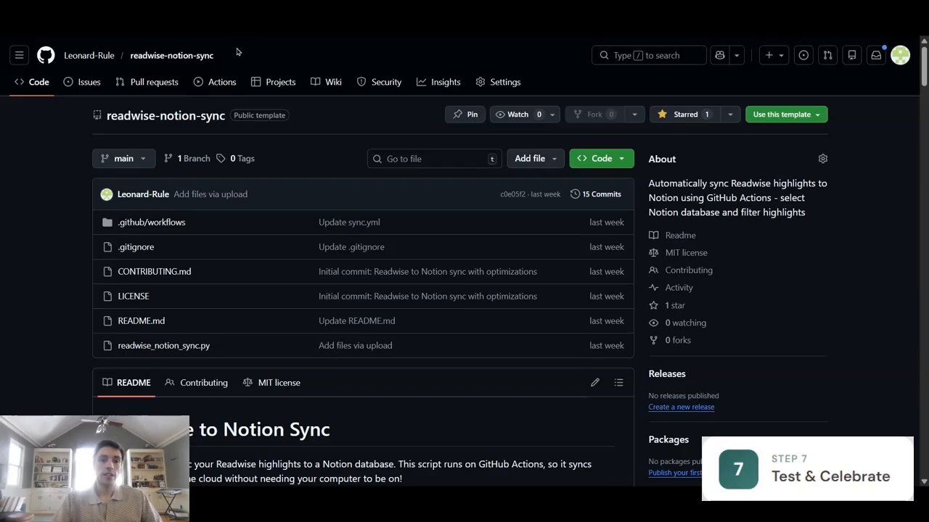
Step: Manually run the Readwise to Notion Sync workflow from the main branch of the readwise-notion-sync repository
left_click(219, 86)
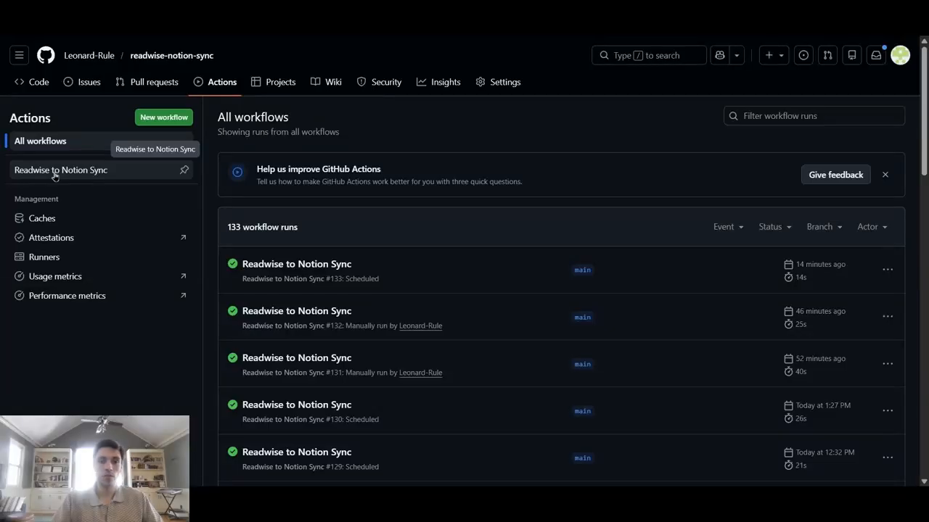
left_click(55, 175)
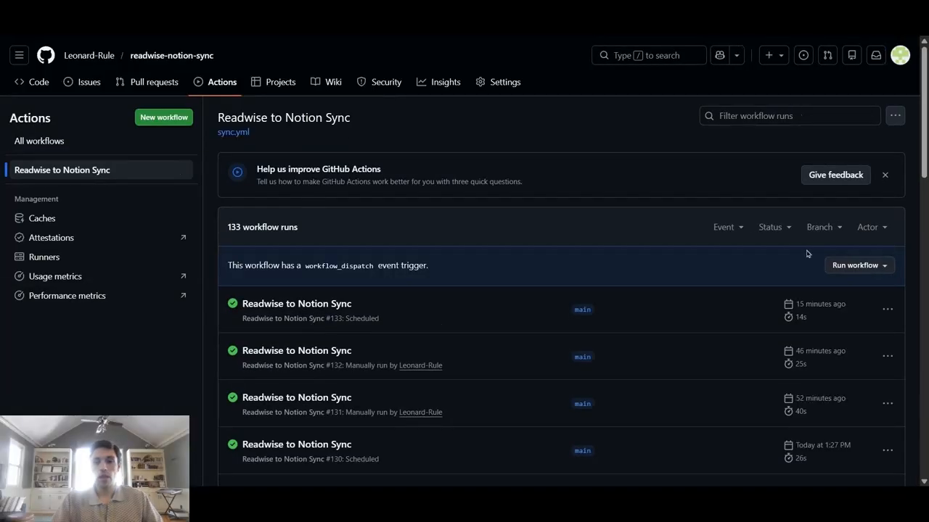
left_click(845, 267)
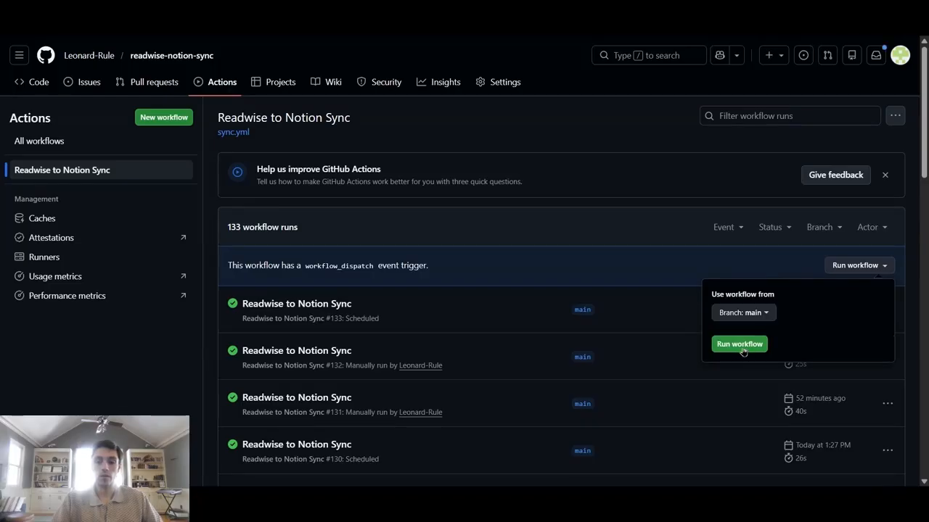
left_click(740, 344)
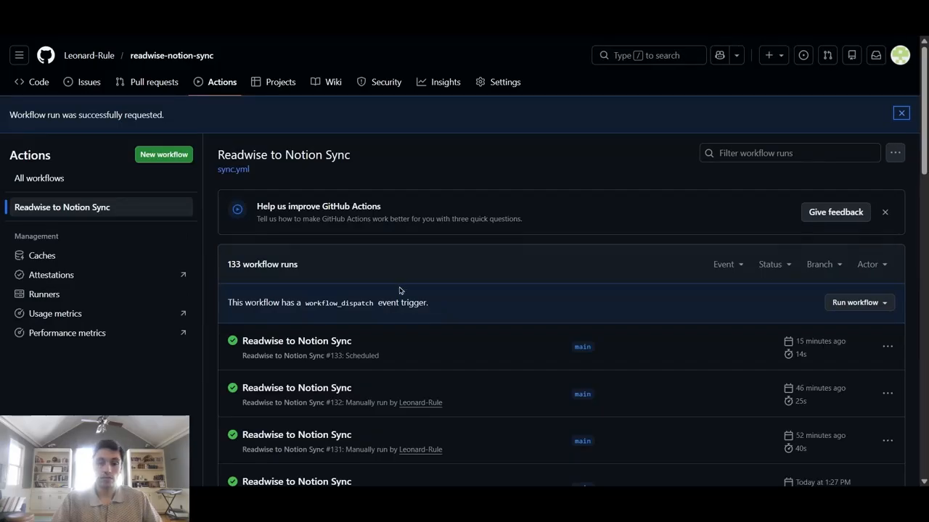
Step: Reload the Readwise to Notion Sync runs, open the newly started run, and view the progress of its sync job
scroll(399, 290, "down", 1)
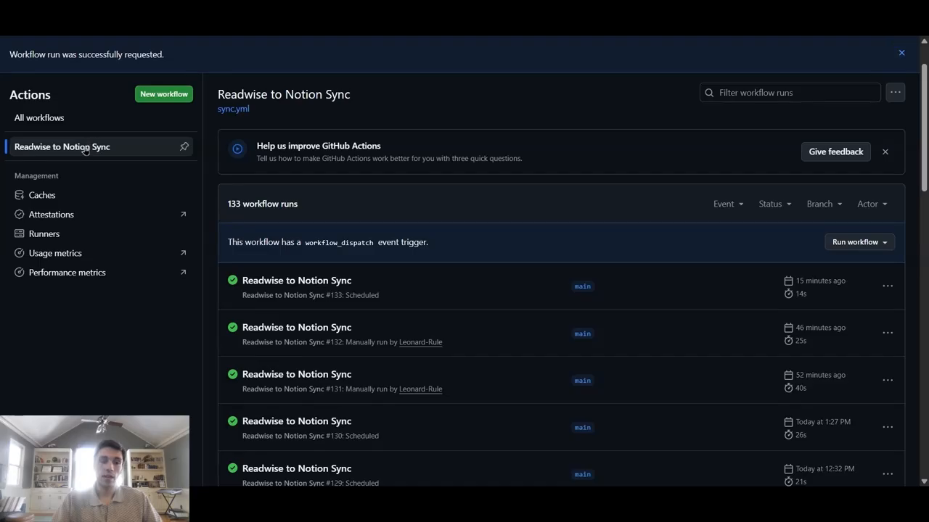
left_click(84, 149)
scroll(384, 253, "down", 2)
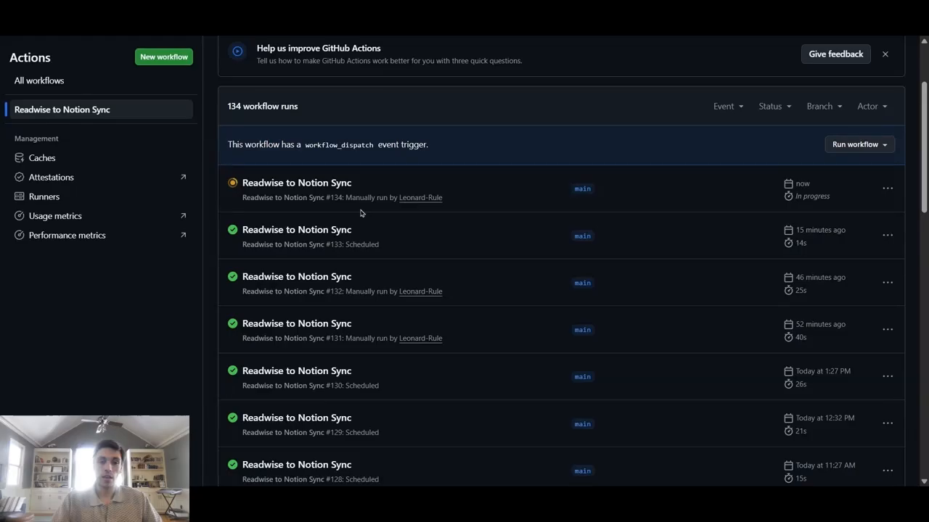
left_click(297, 185)
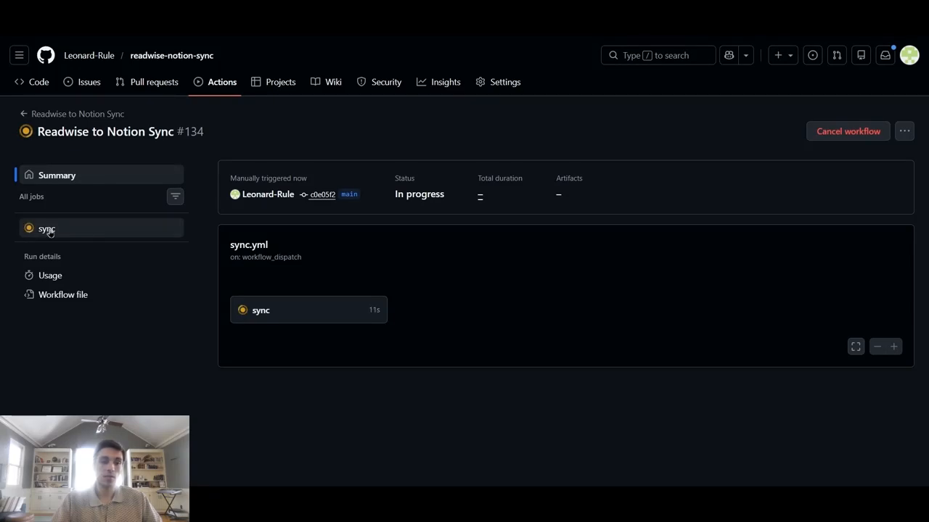
left_click(308, 310)
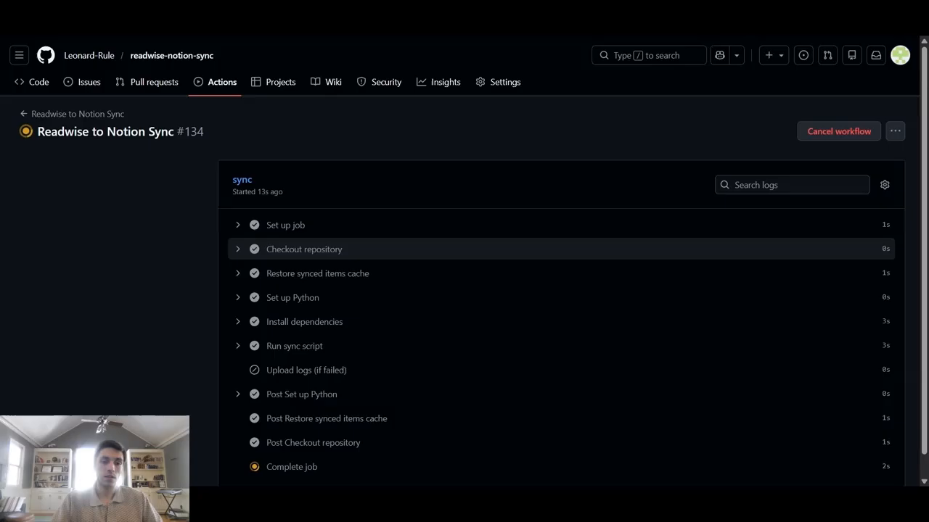
scroll(390, 261, "down", 1)
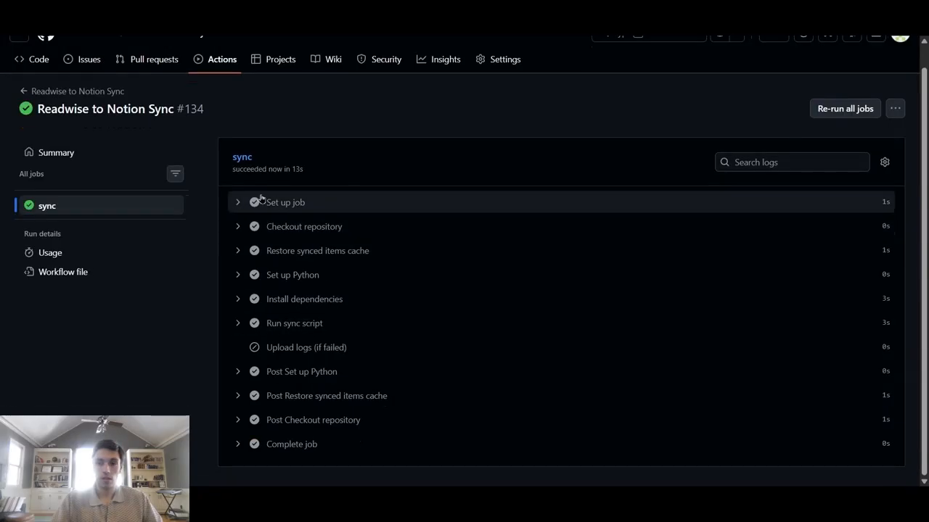
Step: Expand the log of the Run sync script stage, review its output, and collapse it
left_click(239, 328)
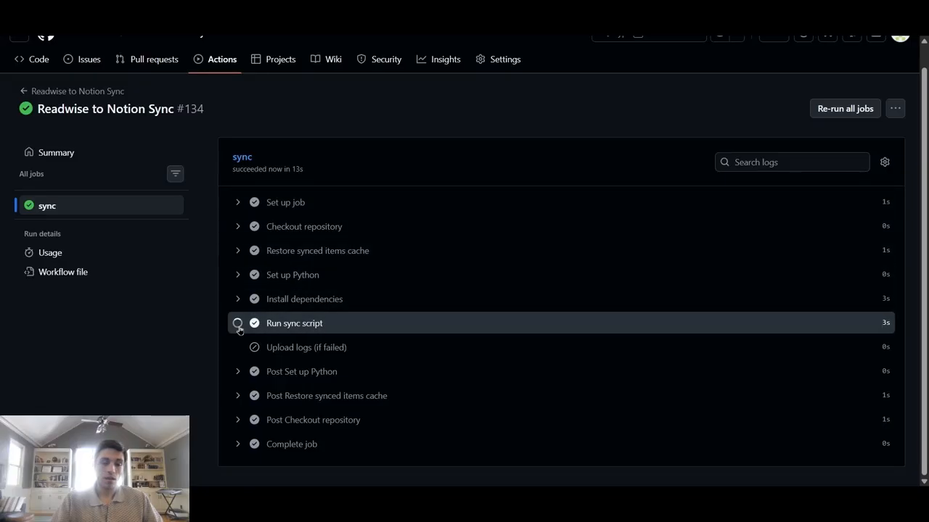
scroll(298, 212, "down", 2)
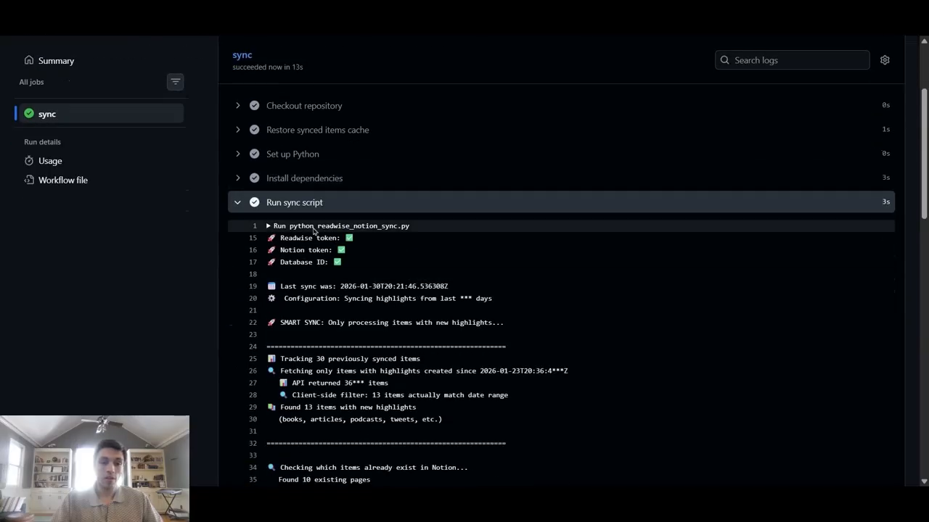
scroll(298, 213, "down", 3)
scroll(383, 389, "up", 3)
scroll(355, 378, "up", 3)
left_click(235, 324)
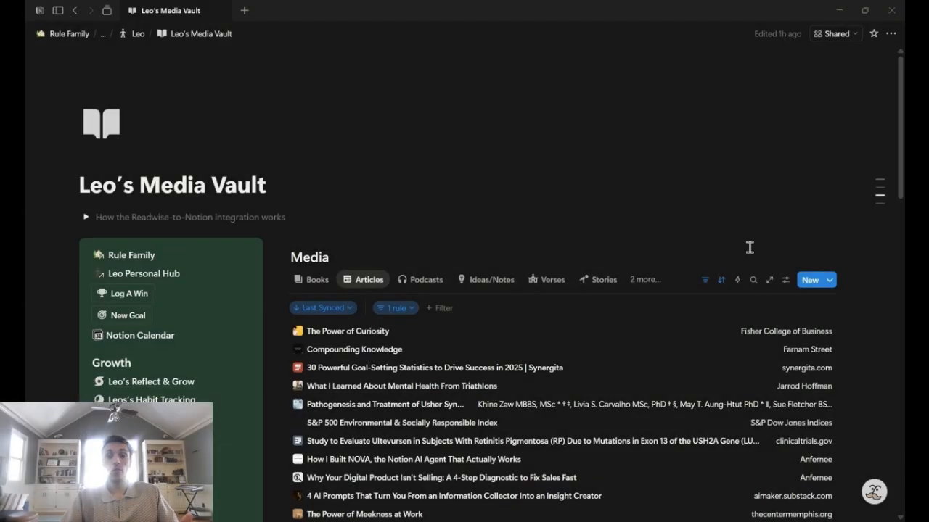
Step: In the Notion Media Vault's Articles view, open the Compounding Knowledge entry, review its synced contents, and close it
scroll(381, 496, "down", 2)
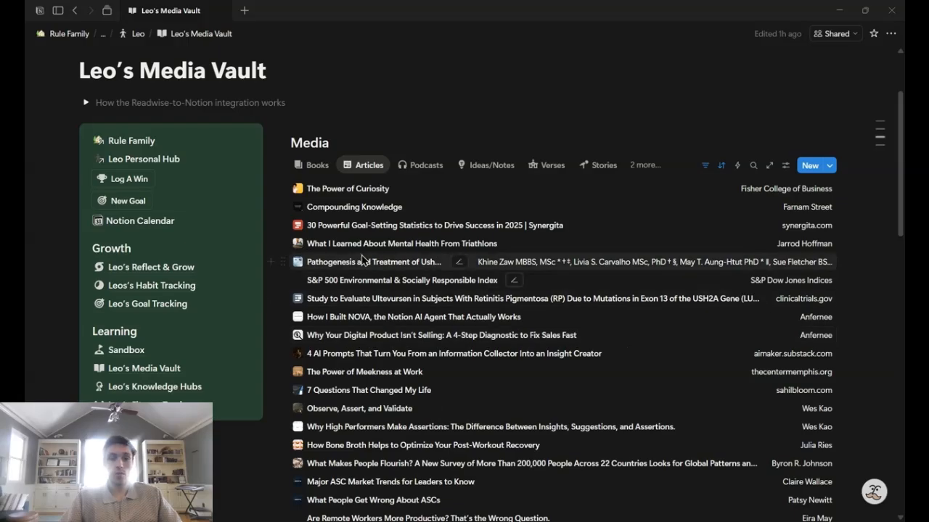
left_click(354, 209)
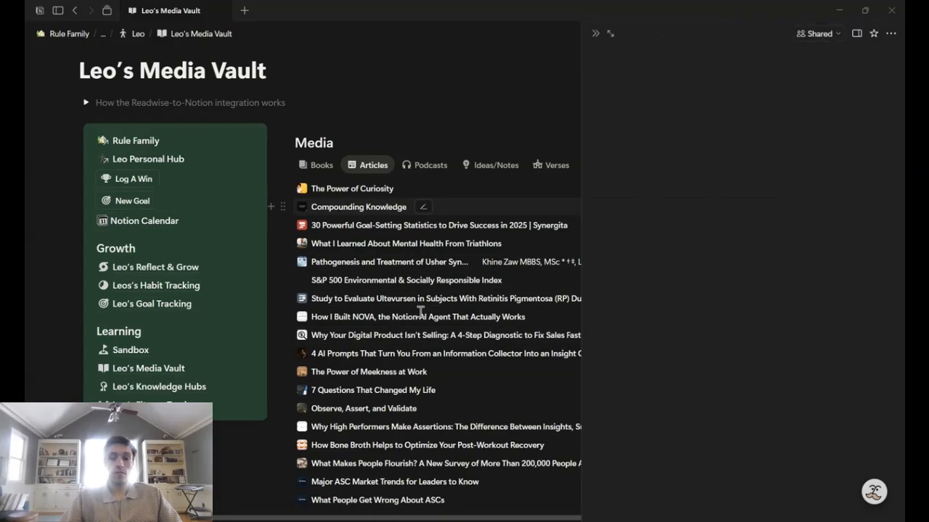
scroll(680, 332, "down", 4)
scroll(703, 310, "up", 5)
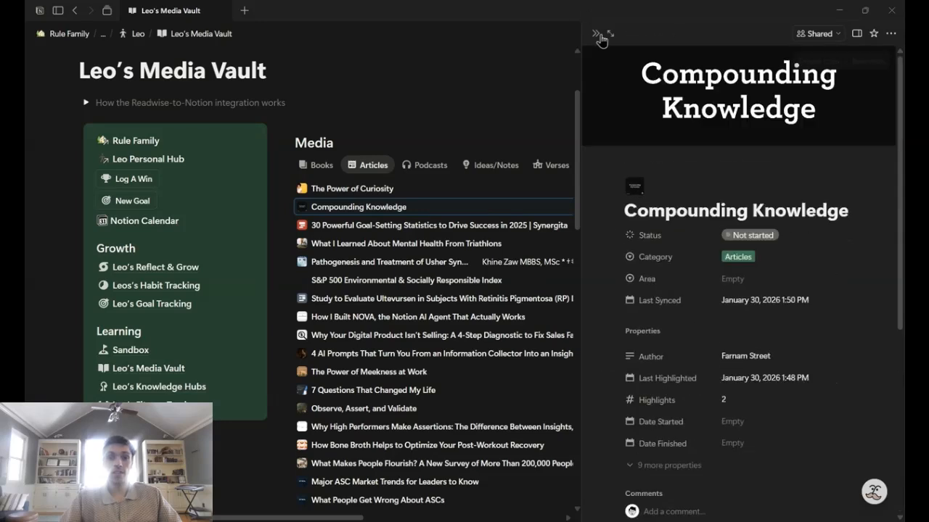
left_click(595, 33)
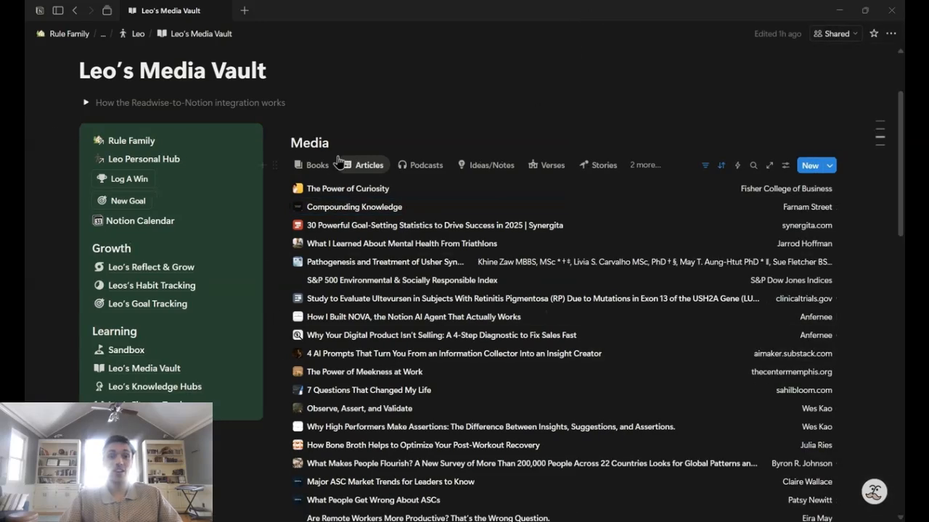
Step: Switch the Media database to its Books view and look over the books in progress
left_click(317, 164)
scroll(509, 301, "down", 1)
scroll(509, 301, "up", 3)
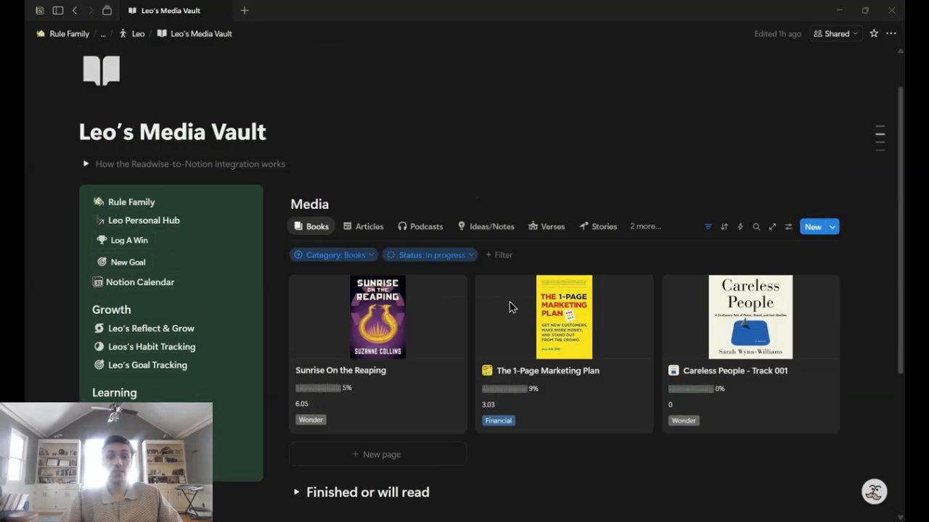